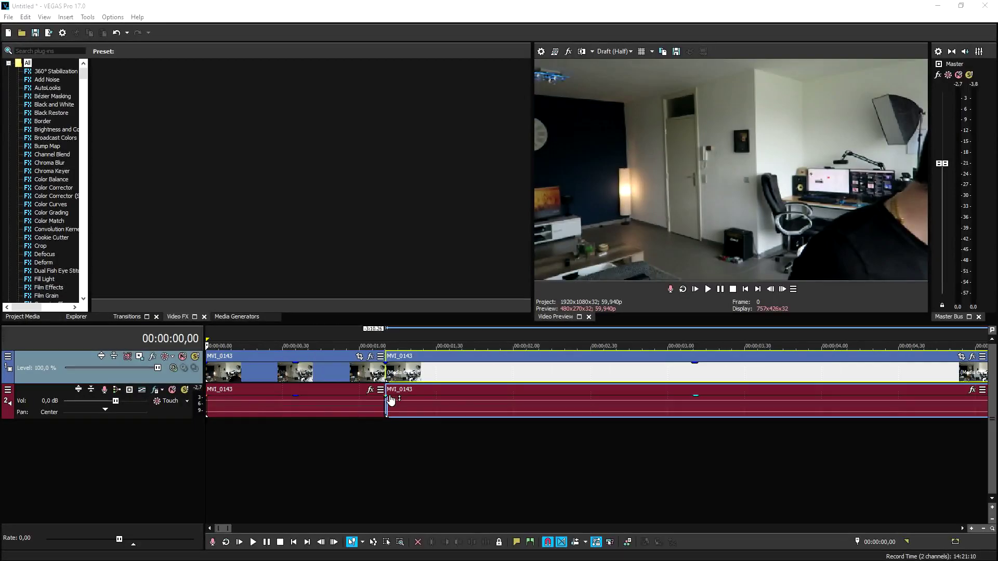
- Zoom the timeline and check the MVI_0143 footage in full-screen preview, then exit full screen
scroll(373, 390, "down", 1)
scroll(372, 390, "up", 1)
scroll(373, 385, "down", 1)
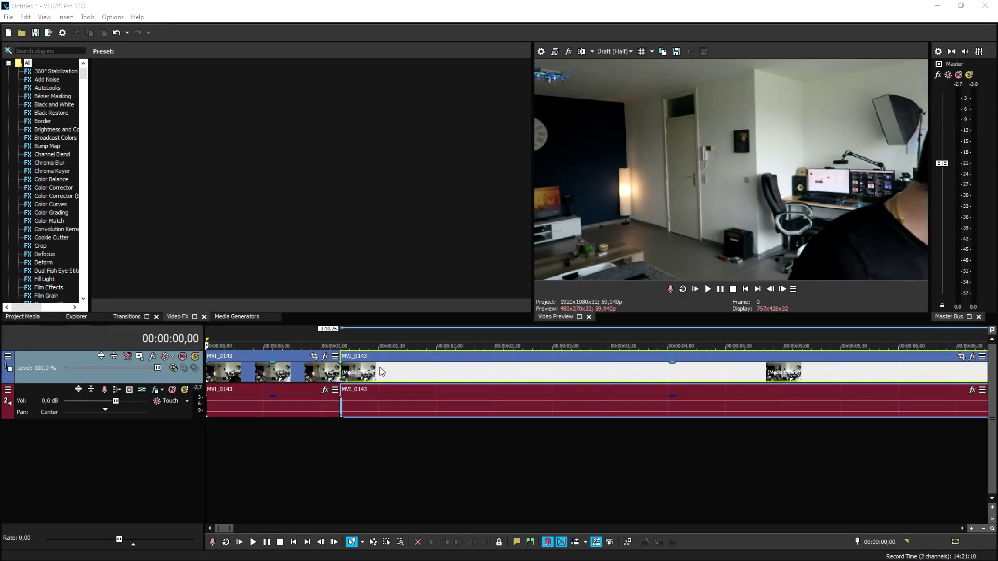
scroll(382, 372, "up", 1)
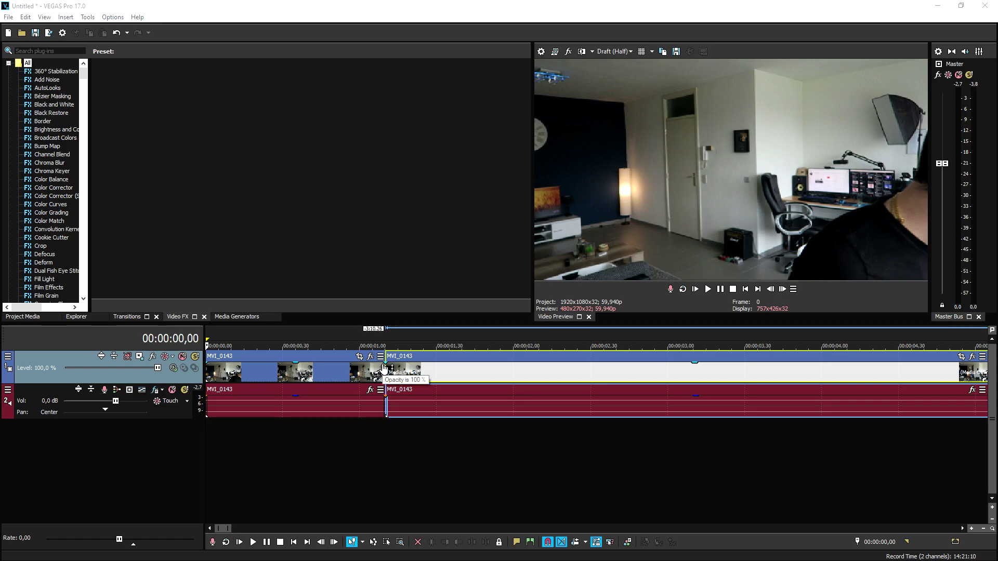
scroll(384, 369, "down", 1)
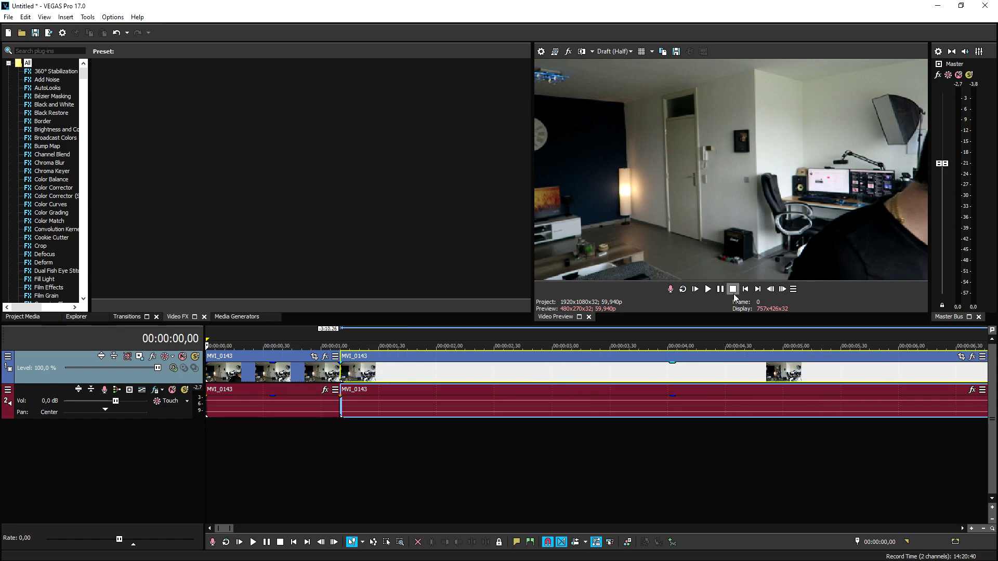
scroll(509, 367, "up", 3)
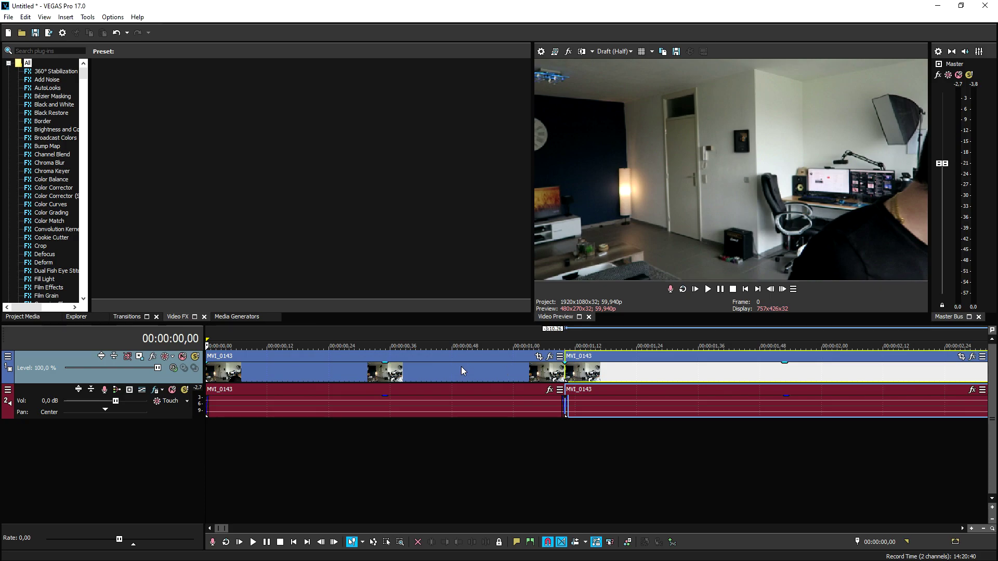
key("alt+shift+4")
key("Escape")
- Bring up the track context menu from an empty area of the timeline
scroll(519, 369, "down", 3)
scroll(407, 379, "up", 1)
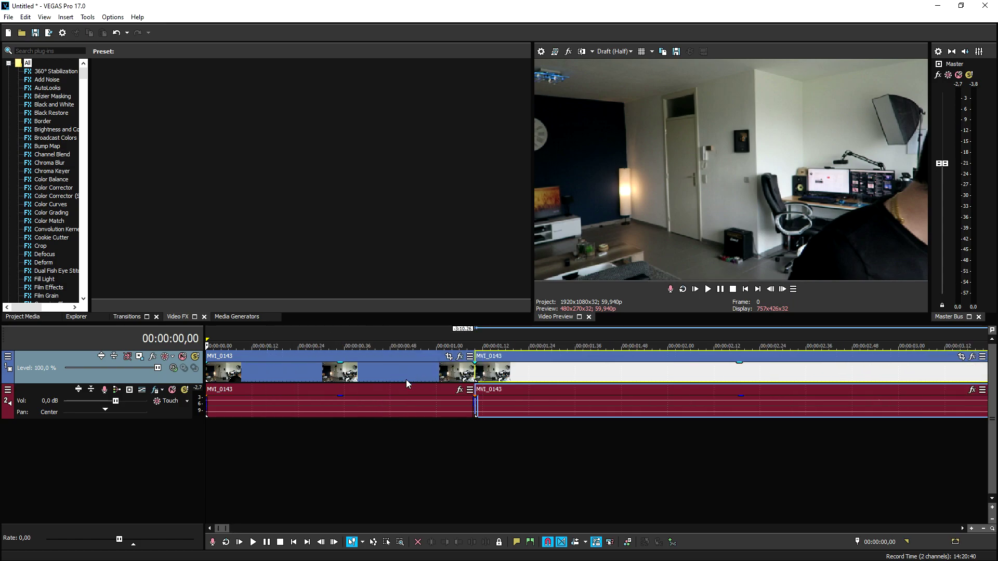
scroll(446, 375, "down", 3)
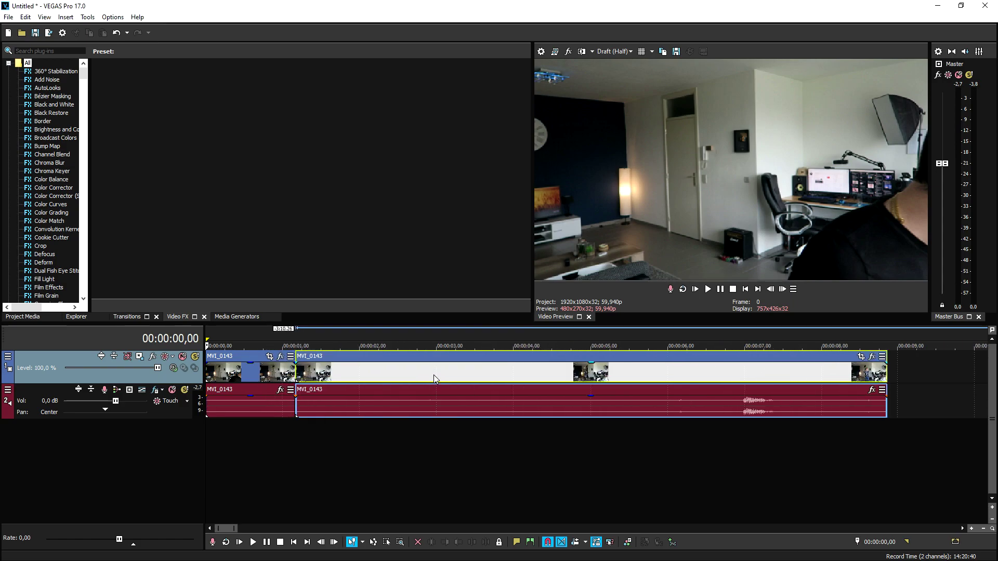
right_click(909, 369)
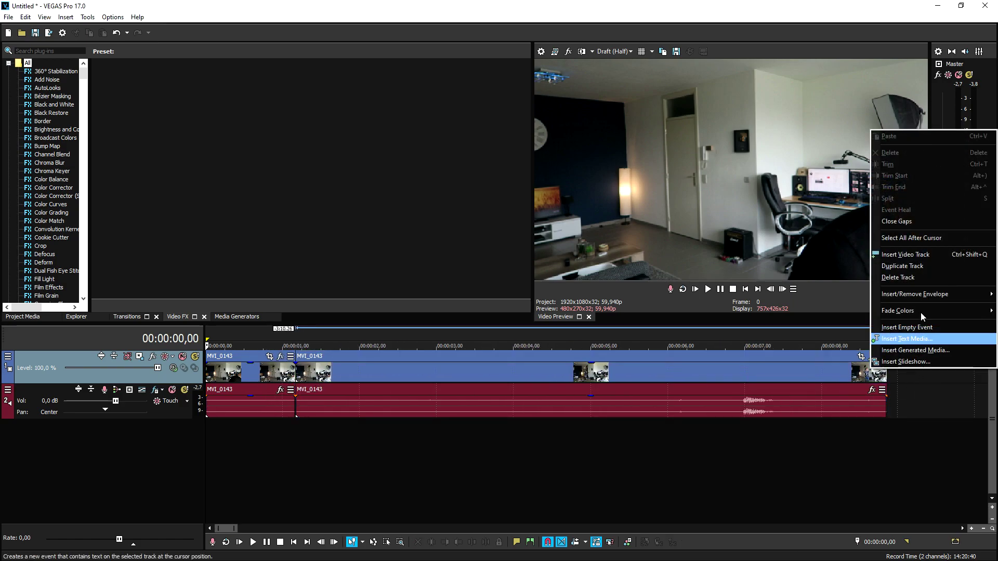
- Insert a new video track and move the second MVI_0143 event onto it
left_click(905, 254)
scroll(417, 435, "up", 3)
left_click_drag(592, 399, 597, 375)
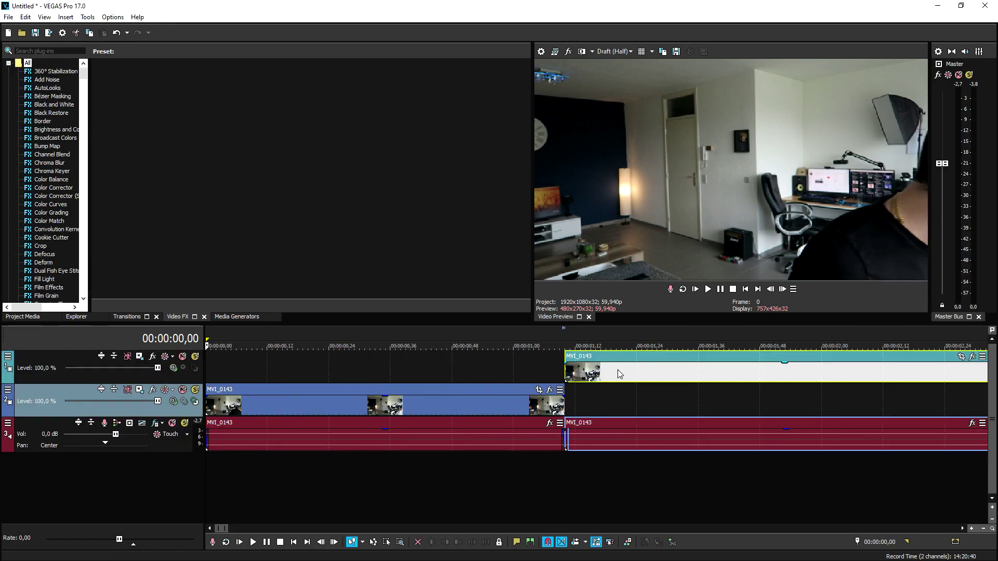
- Play the layered takes from about 00:00:01,46, shift the upper take left to overlap, and return to start
left_click(728, 372)
scroll(755, 370, "down", 1)
key("space")
scroll(755, 371, "down", 1)
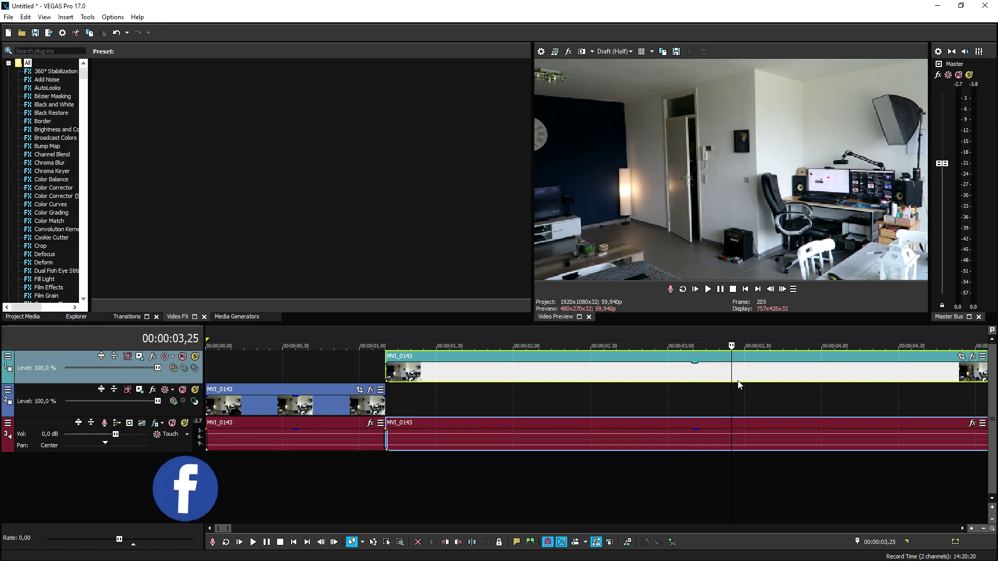
scroll(295, 383, "down", 1)
key("space")
scroll(294, 382, "up", 3)
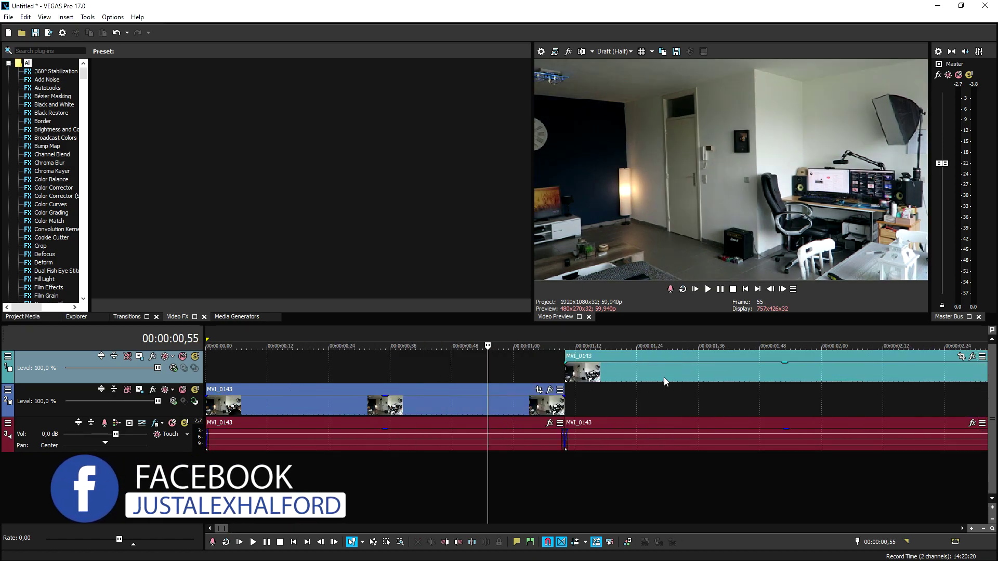
left_click_drag(663, 377, 385, 370)
left_click(745, 290)
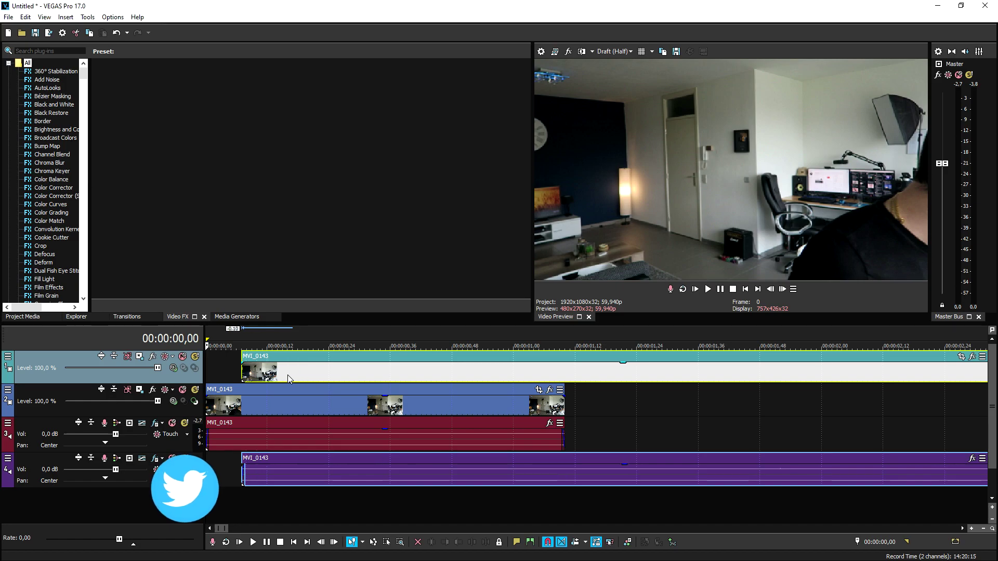
- Nudge the upper take later and draw a rectangular Pan/Crop mask over the frame's right side
left_click_drag(286, 375, 307, 375)
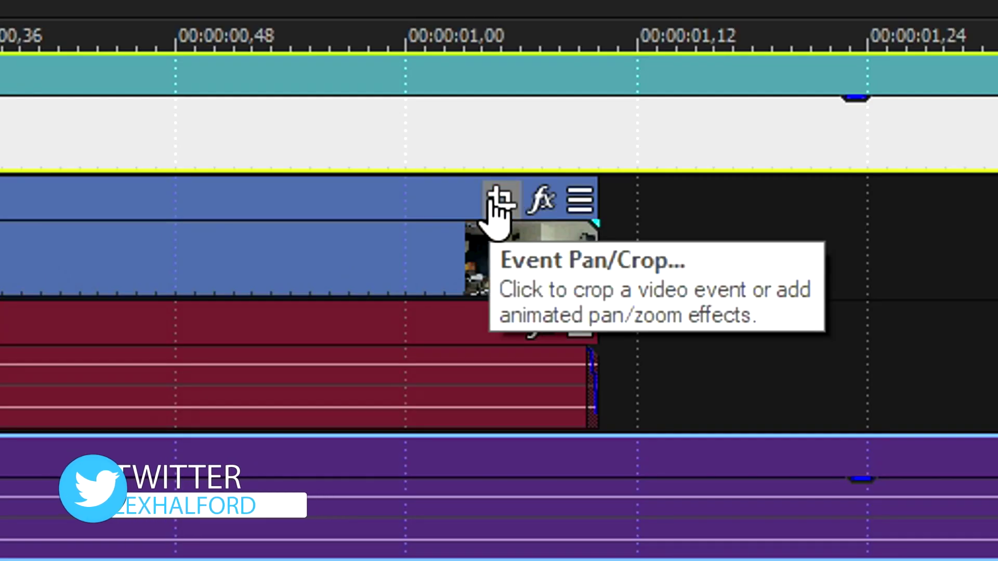
left_click(499, 200)
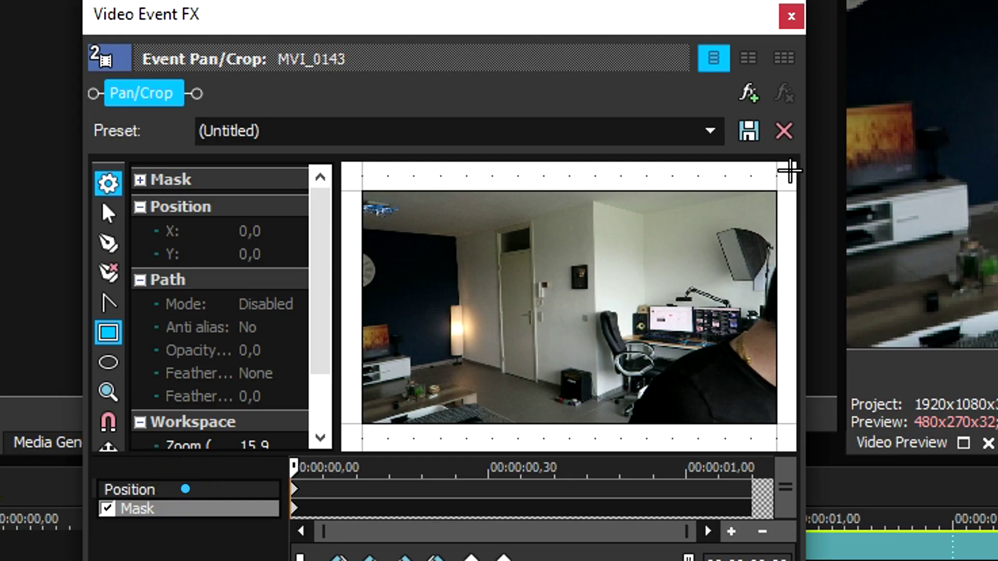
left_click_drag(790, 171, 561, 459)
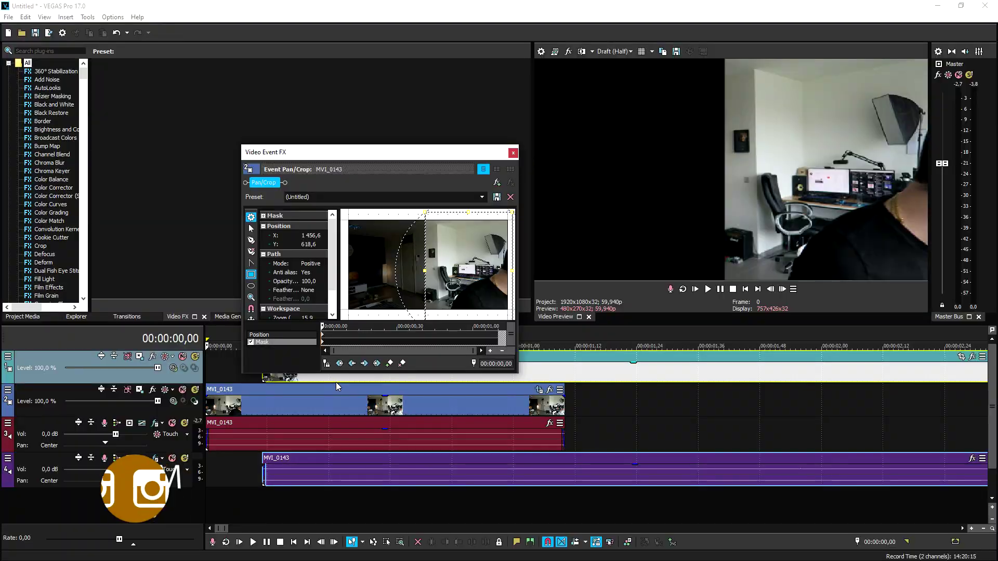
- Back in the main window, move the upper take and its audio to start at about 0:00:00,24
left_click(274, 383)
left_click_drag(378, 377, 517, 355)
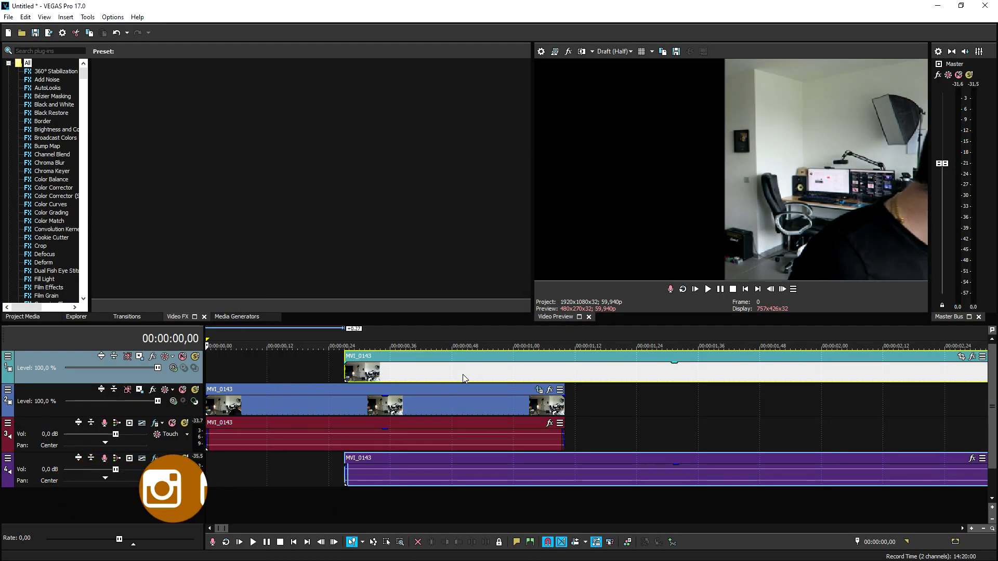
scroll(517, 355, "down", 5)
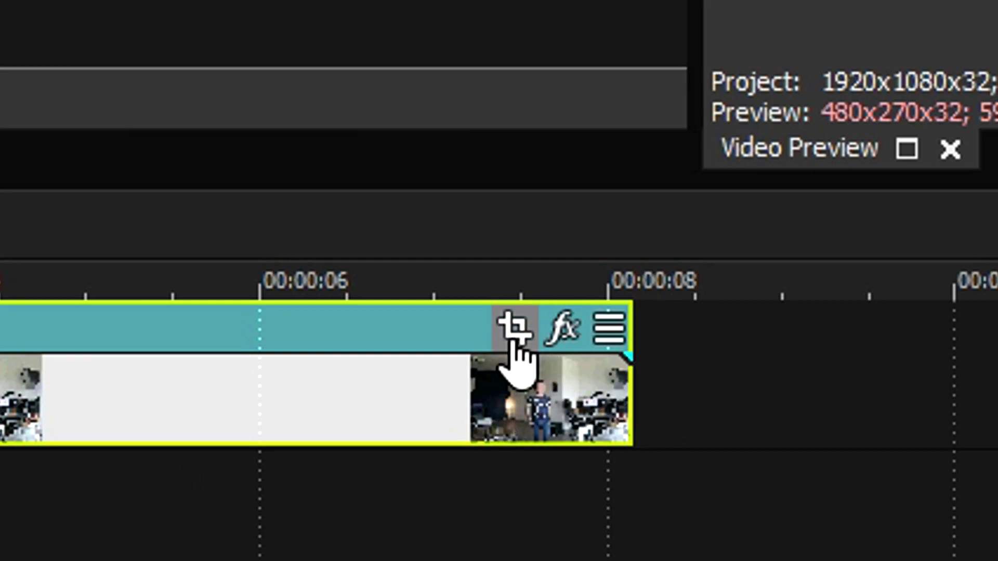
- Draw a rectangular Pan/Crop mask over the top take's left side, widening it just past the door
left_click(512, 340)
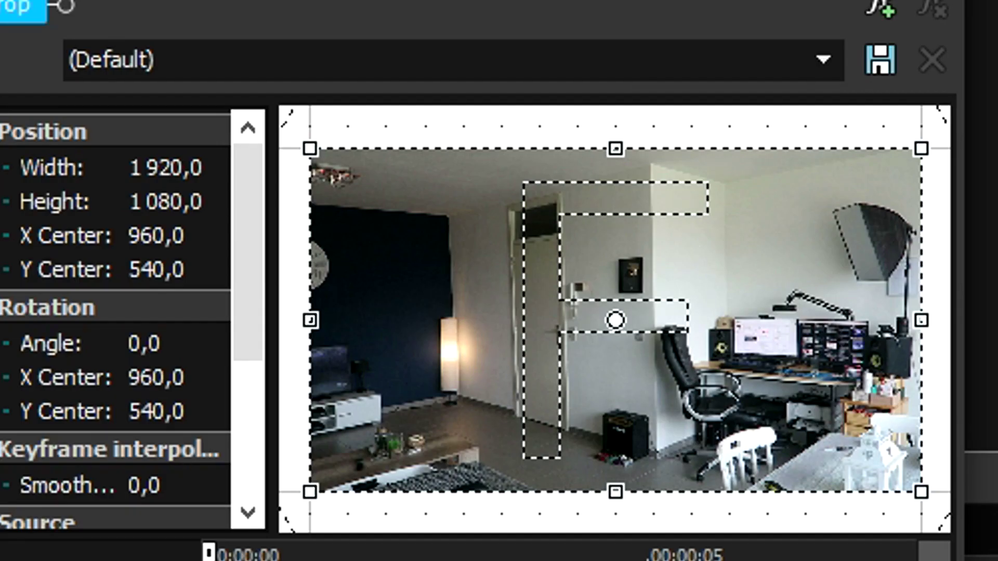
left_click_drag(286, 128, 614, 540)
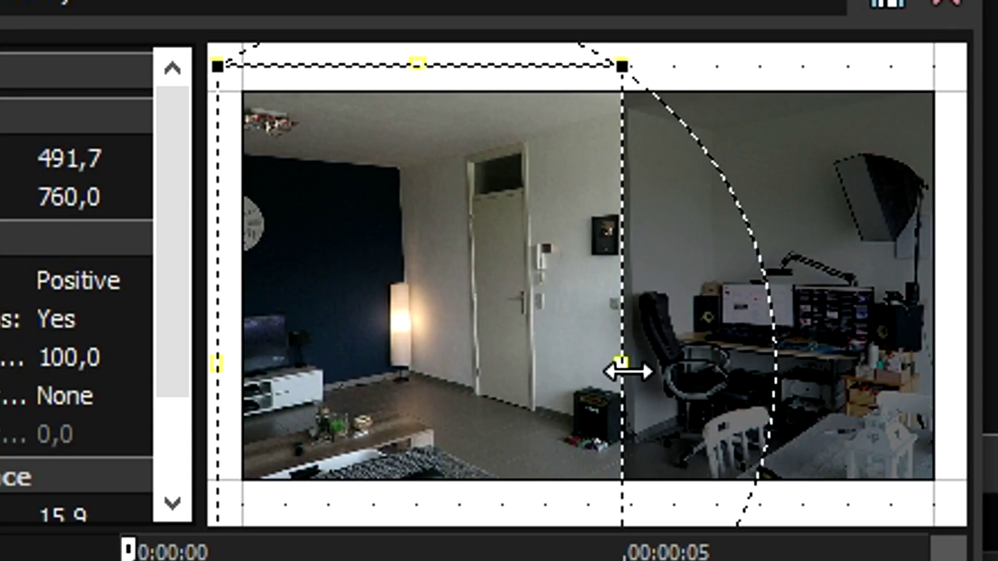
left_click_drag(628, 372, 641, 372)
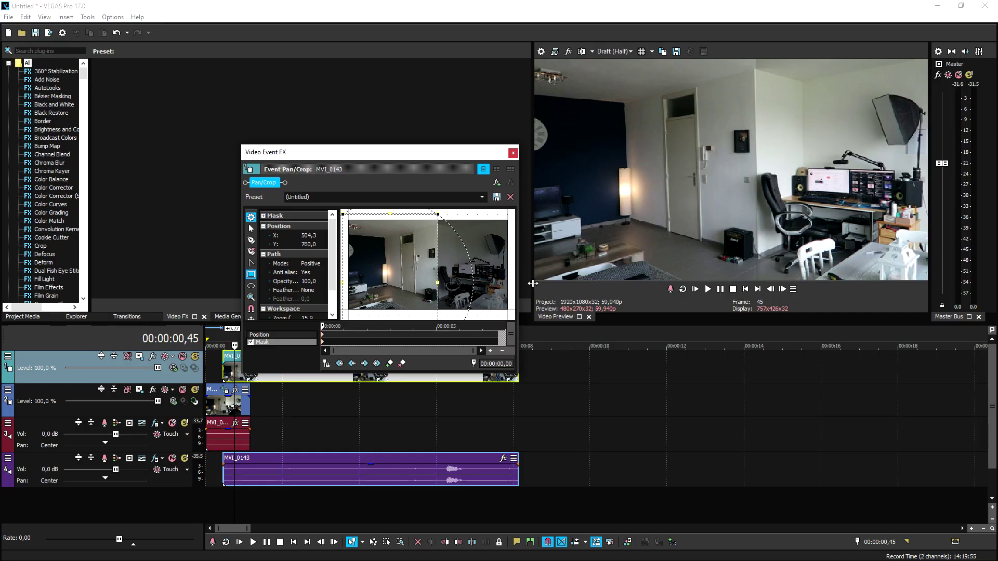
- Set the top take's mask Feather type to Both and adjust the Feather (%) slider
left_click(314, 292)
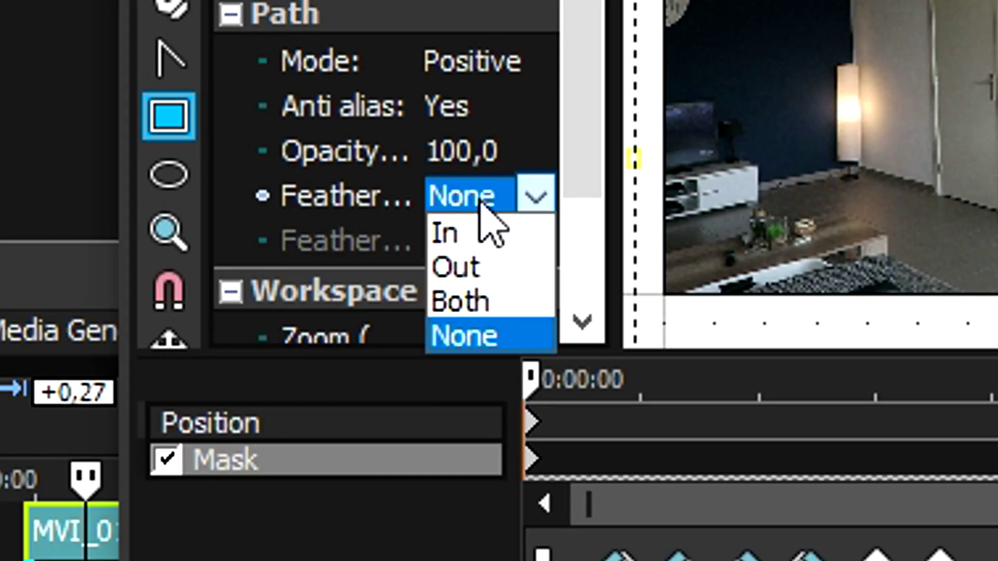
left_click(486, 303)
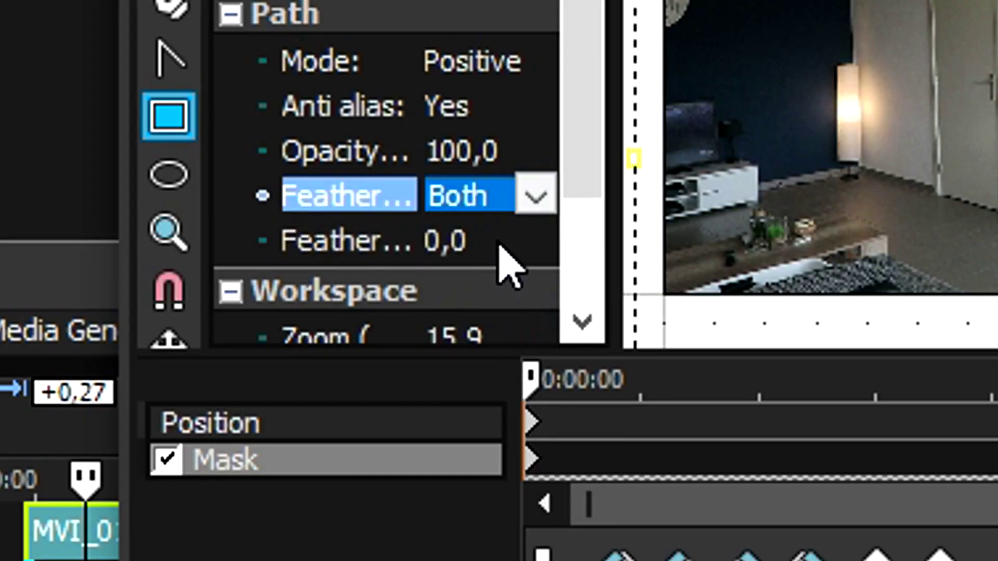
left_click(489, 243)
left_click(536, 242)
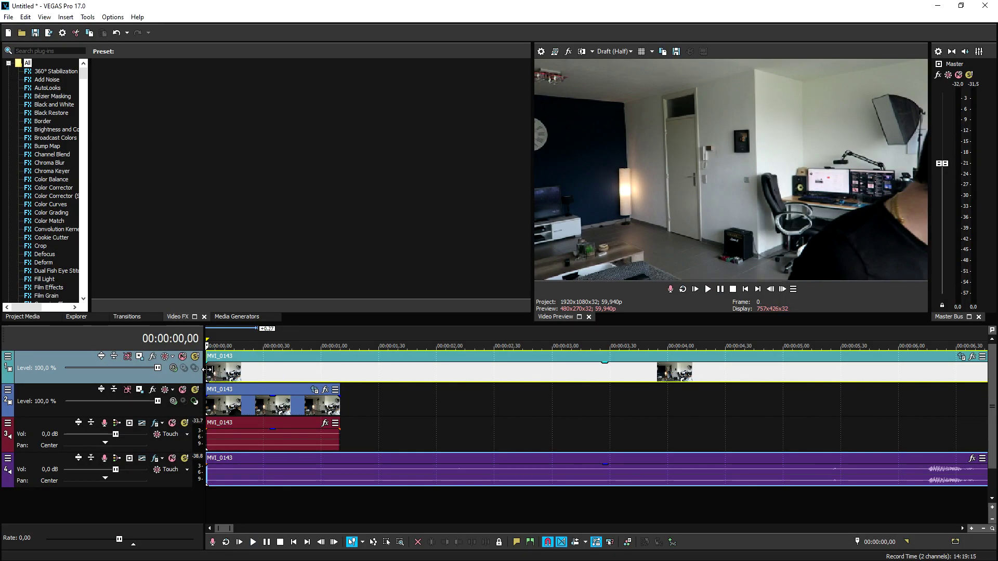
- Trim the top take to start around 00:00:01,20 and lengthen the second-track take and its audio
left_click_drag(210, 370, 488, 380)
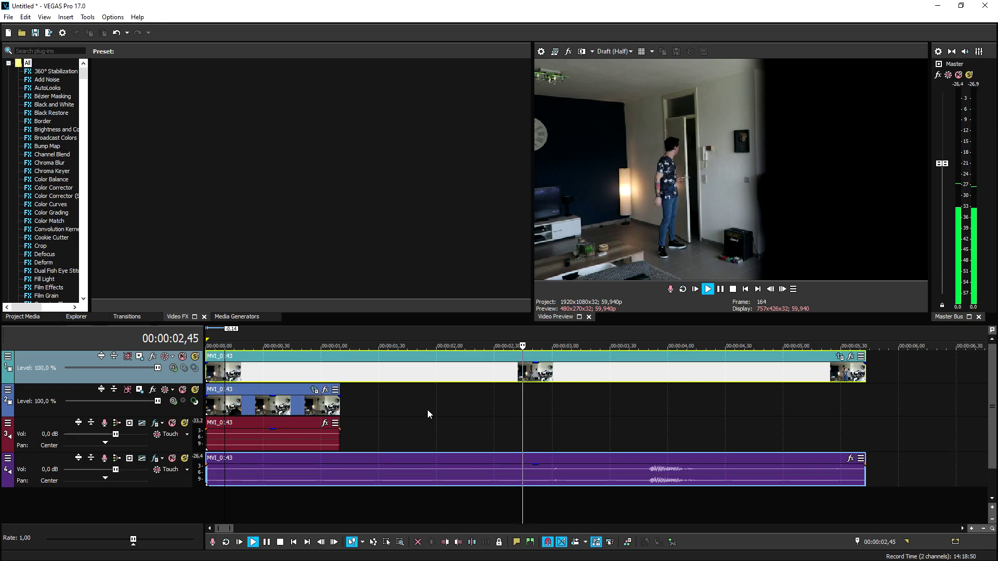
left_click_drag(340, 411, 650, 408)
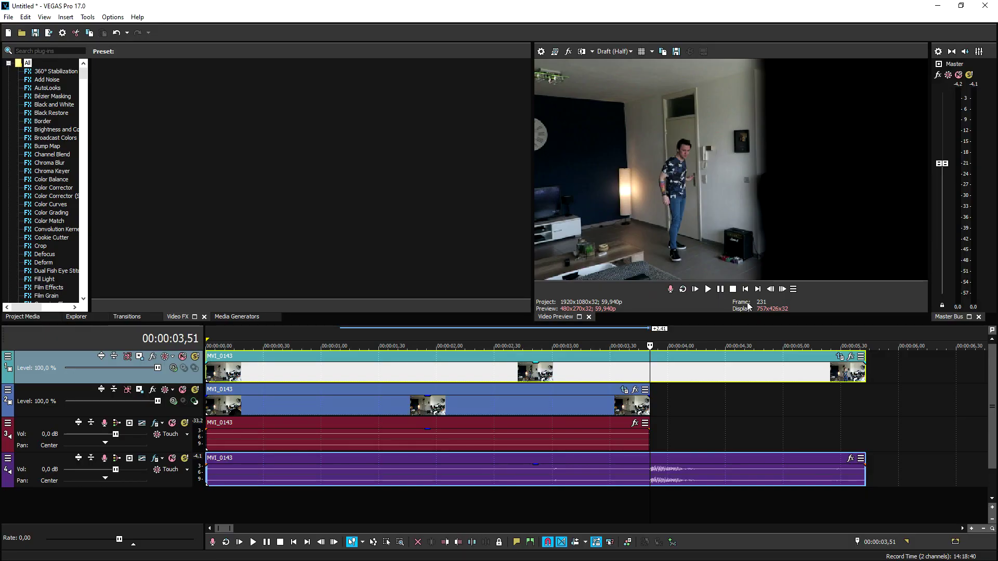
left_click(782, 289)
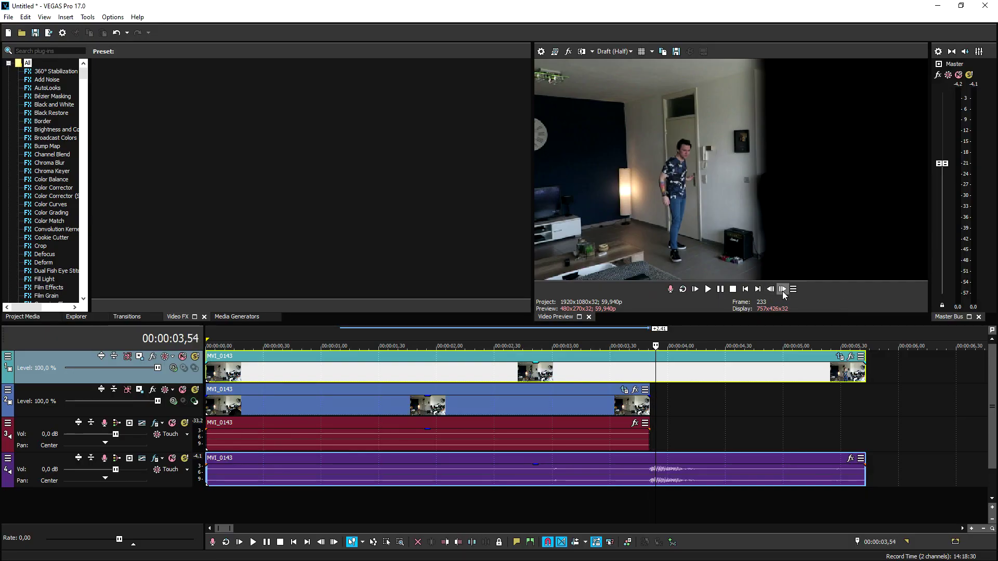
left_click(782, 289)
left_click(782, 289)
left_click(782, 289)
left_click_drag(732, 332, 838, 331)
left_click_drag(648, 407, 865, 404)
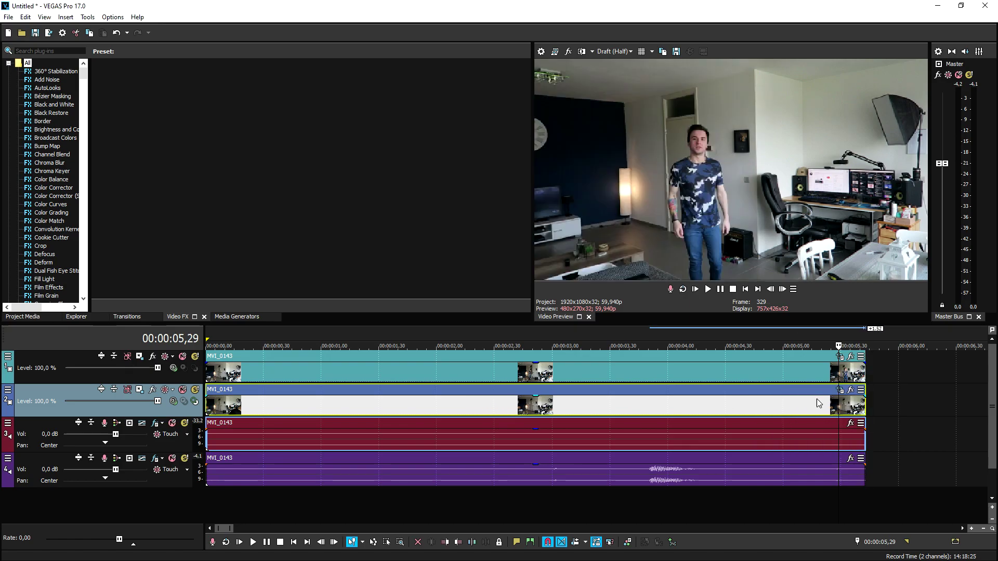
- Split the top clip at the cut point near 00:00:04,45 and shift the later piece right
left_click(647, 336)
left_click(605, 333)
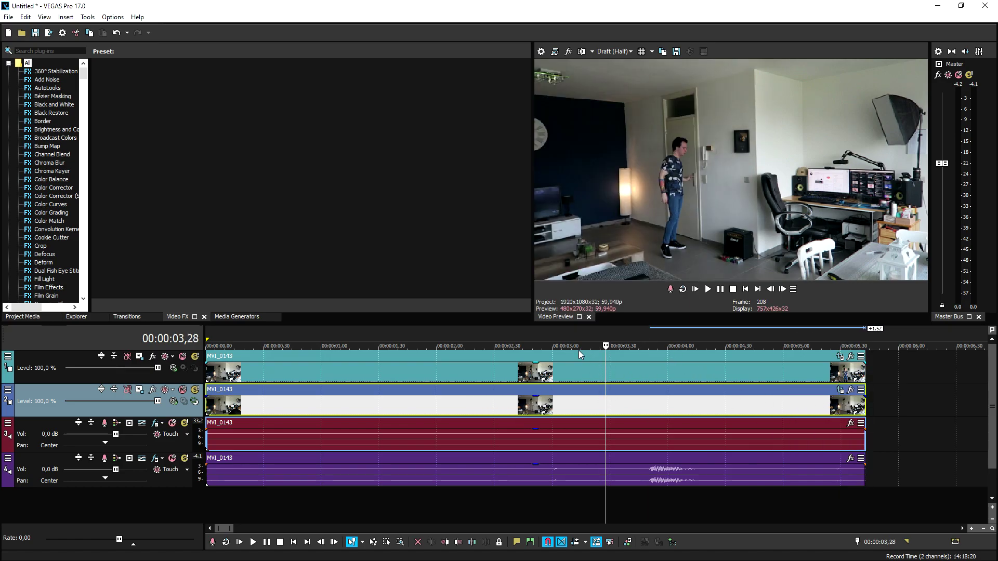
key("space")
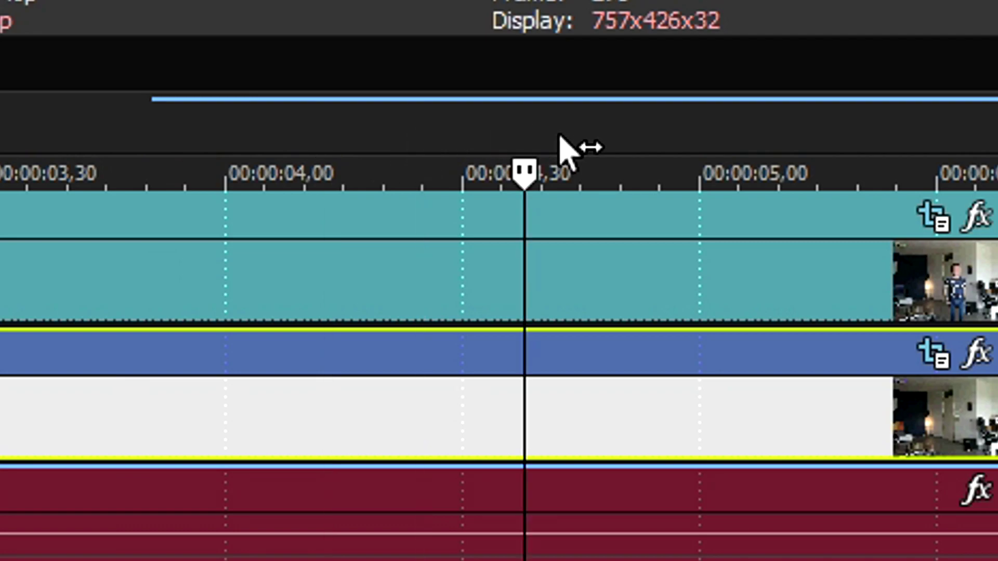
left_click(613, 148)
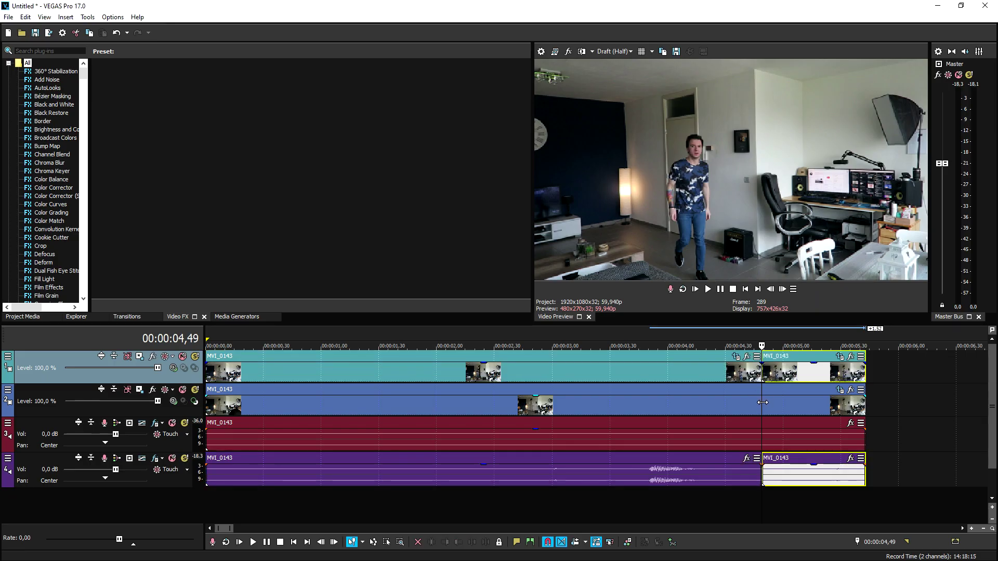
key("s")
left_click_drag(457, 438, 831, 406)
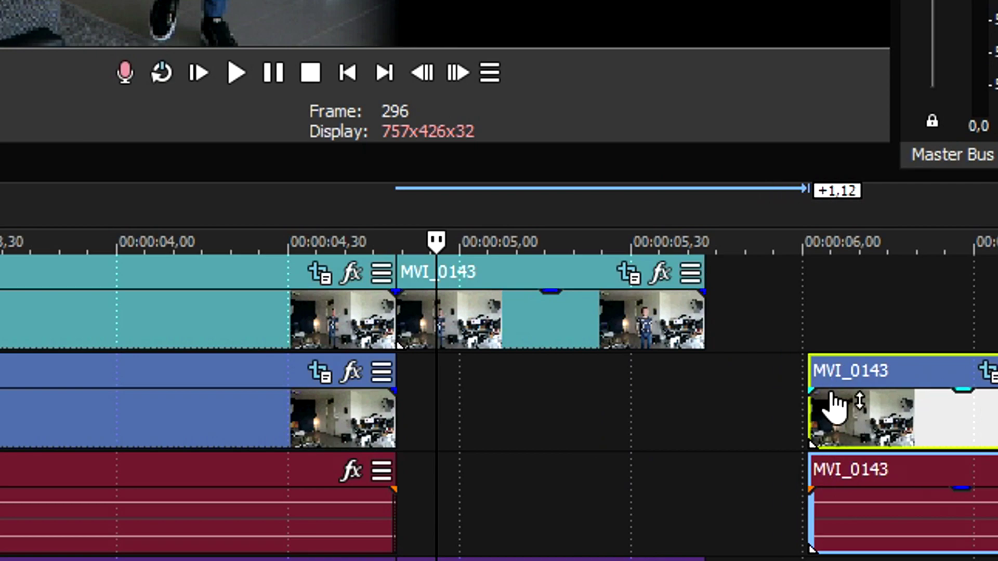
left_click(627, 272)
- Delete the mask from the split-off piece and close the Pan/Crop window
right_click(424, 309)
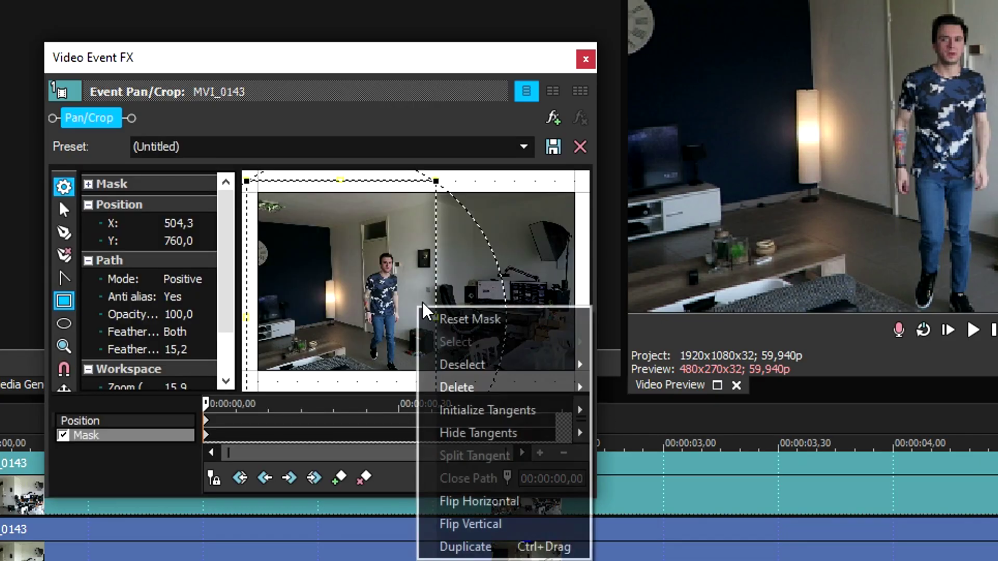
left_click(457, 388)
left_click(585, 59)
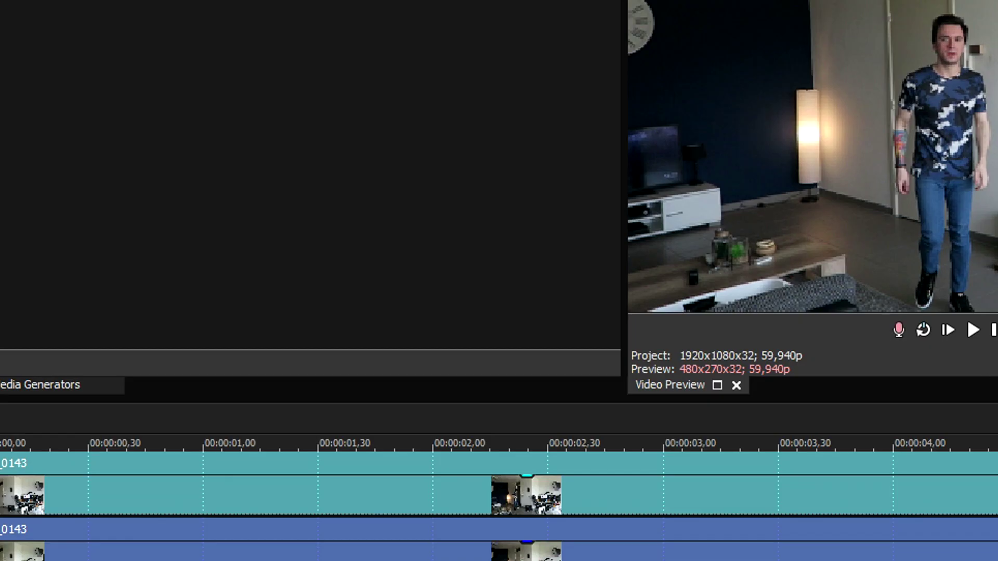
- Move the playhead to the cut near 04,45 and briefly play it
left_click(750, 290)
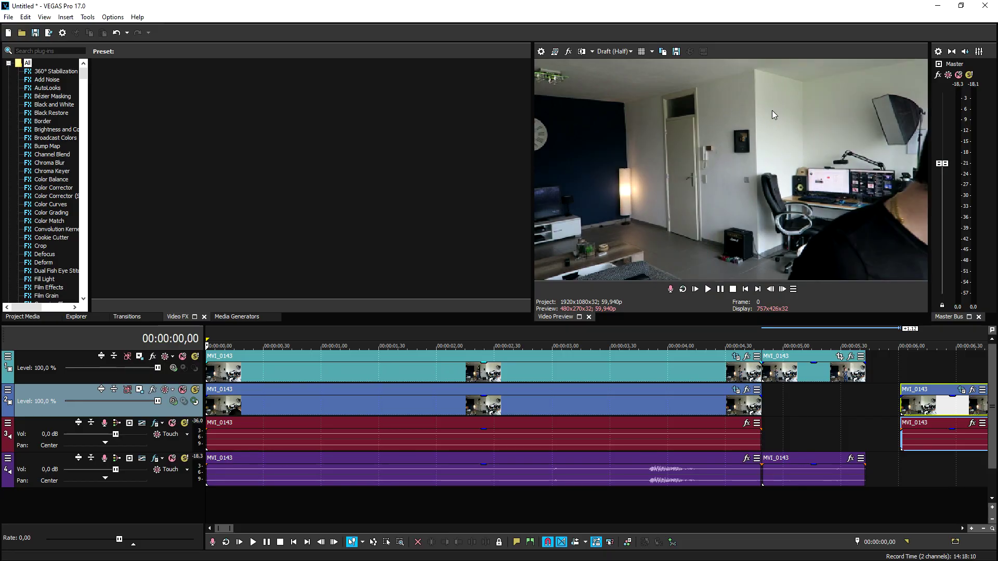
left_click(754, 346)
left_click(708, 289)
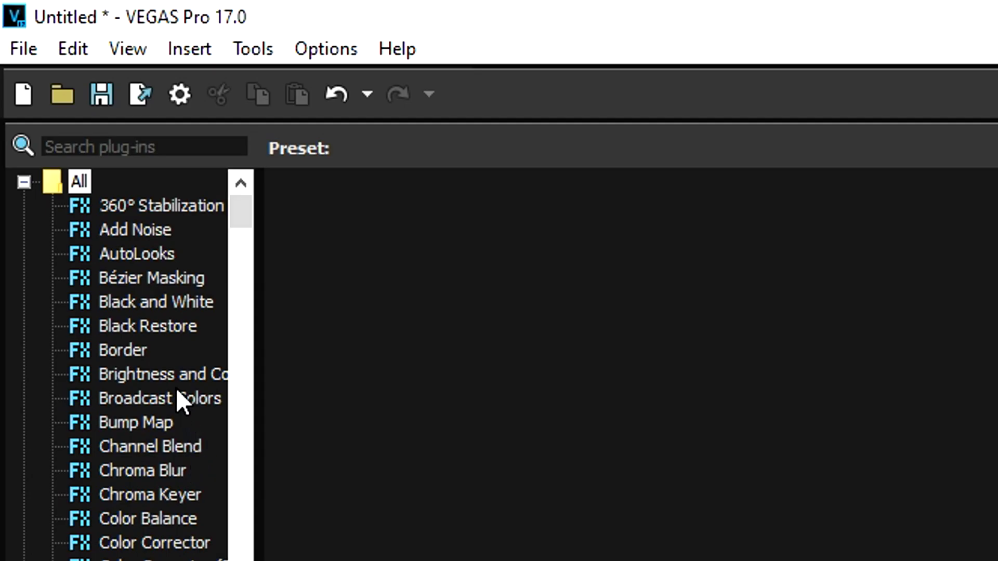
- Apply Brightness and Contrast to the later clip piece and compare frames either side of the cut
left_click(183, 375)
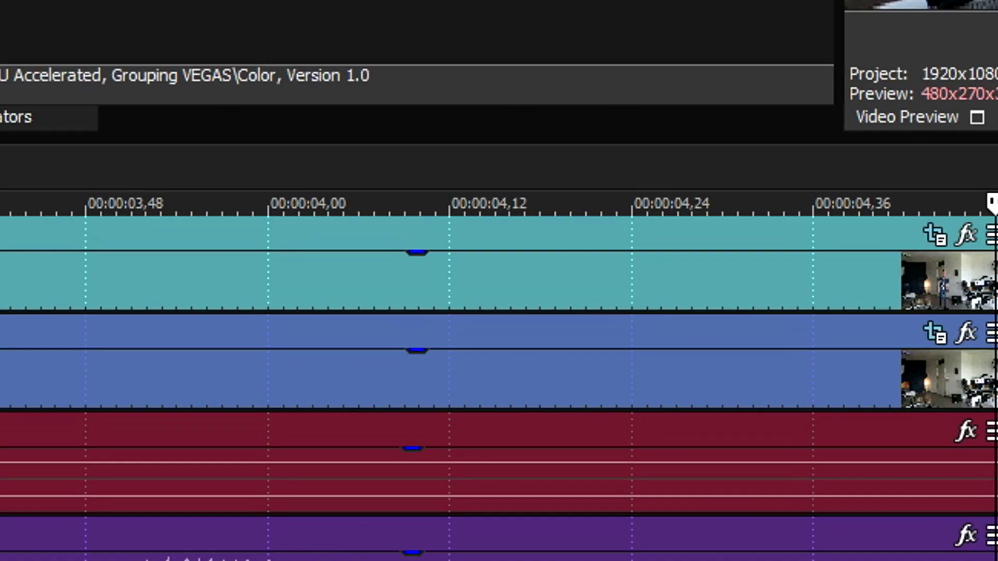
left_click_drag(690, 269, 690, 269)
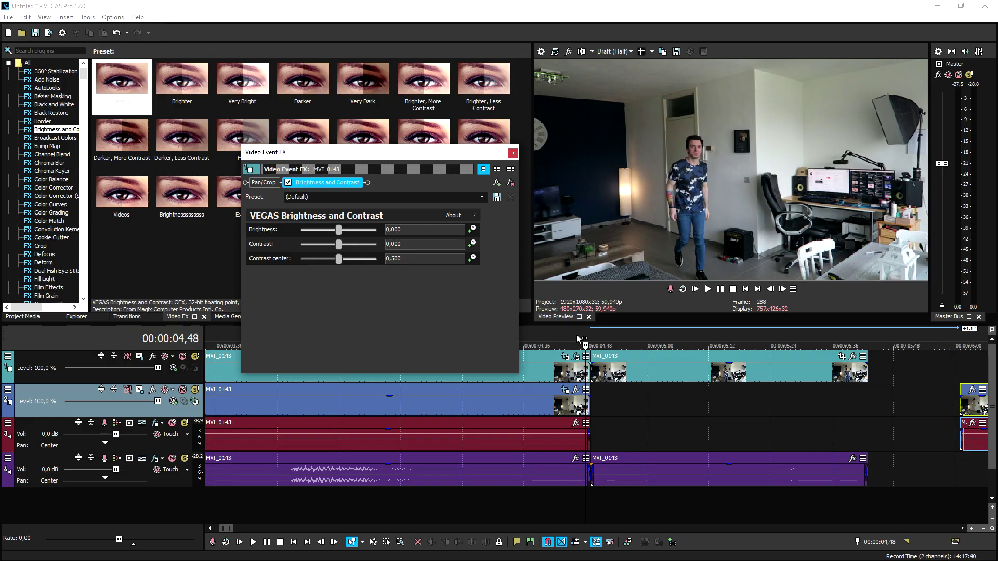
left_click(783, 289)
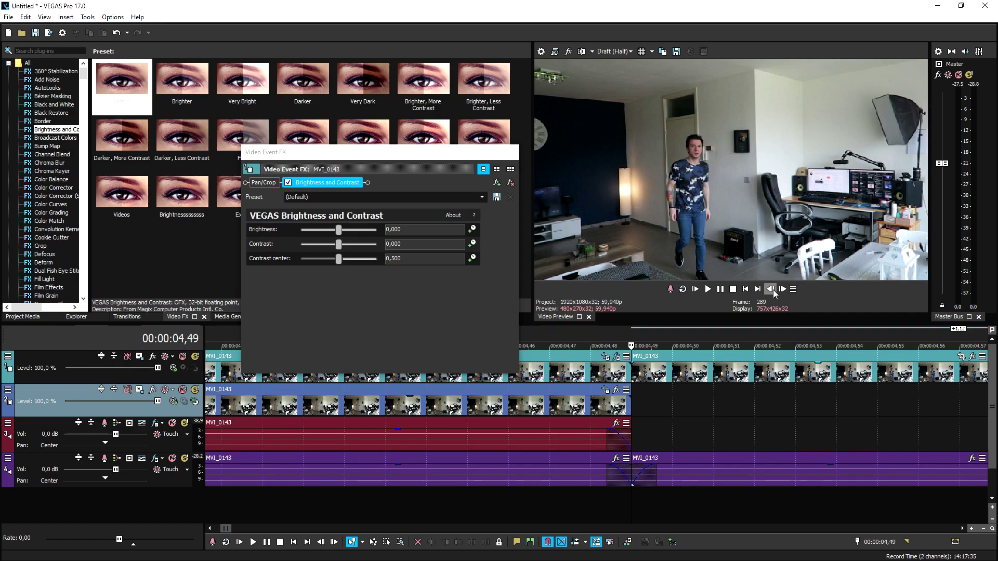
left_click(770, 289)
left_click(787, 294)
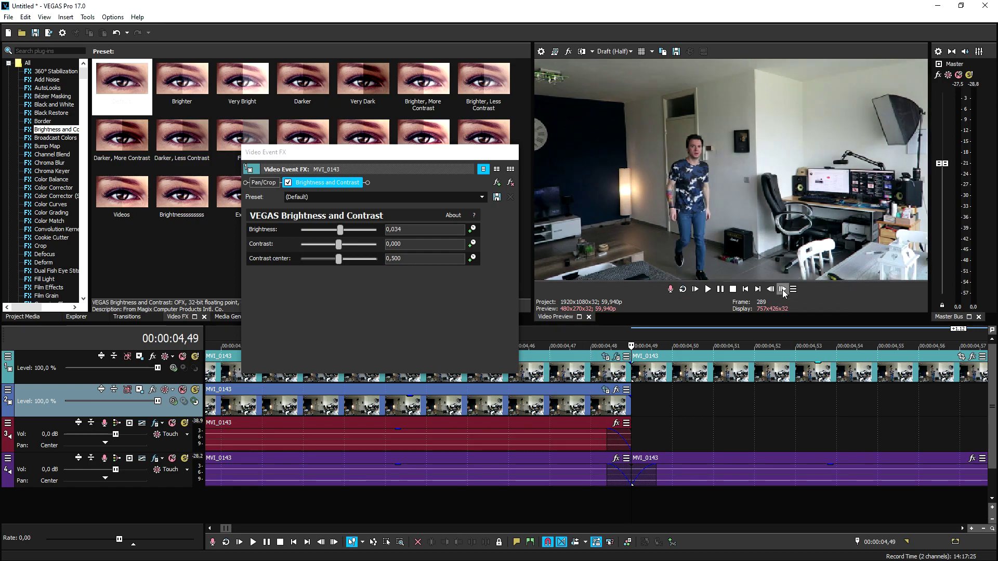
- Set brightness 0,088 and contrast 0,156, flipping frames across the cut until they match
left_click(771, 289)
left_click(783, 289)
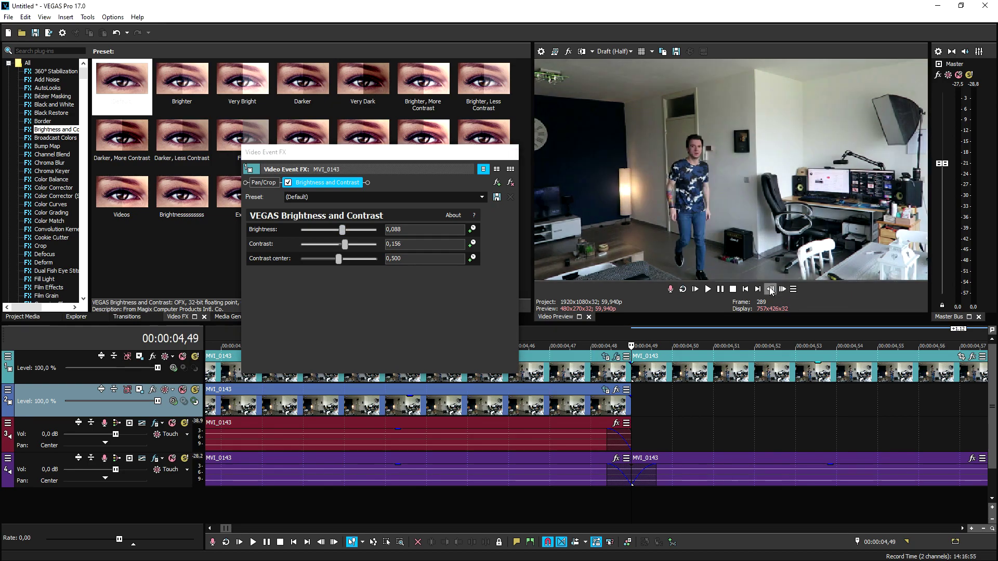
left_click(770, 289)
left_click(783, 289)
left_click(773, 289)
left_click(782, 289)
left_click(771, 289)
left_click(783, 289)
left_click(771, 289)
left_click(783, 289)
left_click(771, 289)
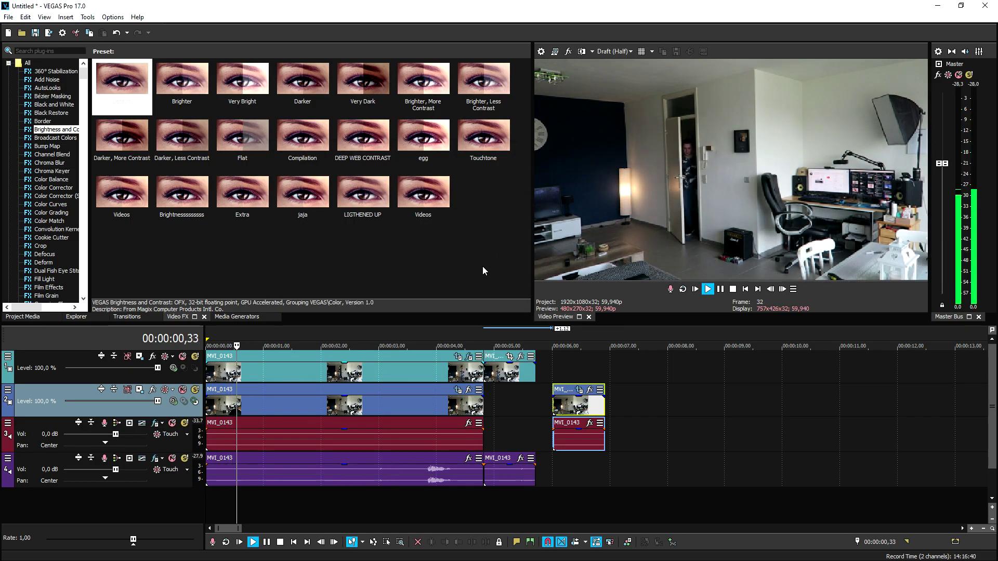
- Zoom out and drag the longer MVI_0143 take onto track 2, starting beneath the top clip near 22 s
scroll(439, 373, "down", 2)
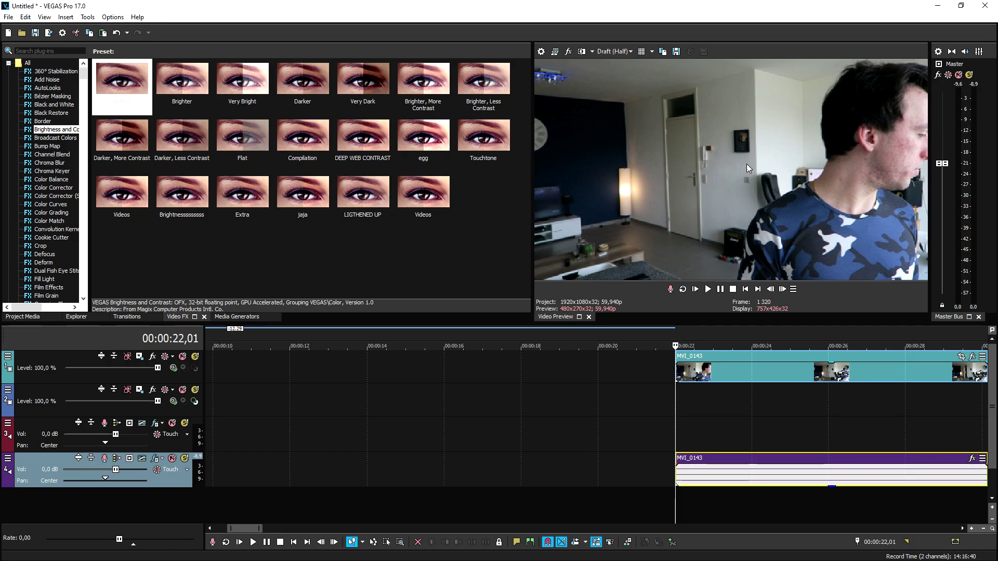
scroll(650, 352, "down", 5)
mouse_move(650, 352)
left_mouse_down()
mouse_move(685, 382)
mouse_move(316, 404)
left_mouse_up()
scroll(316, 405, "up", 3)
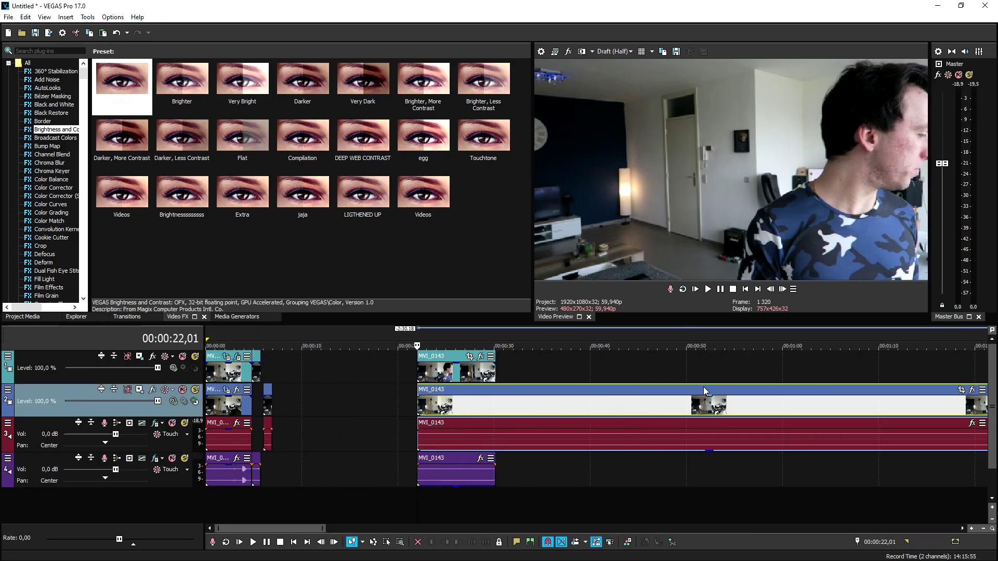
- Set the top clip's Pan/Crop mask feather type to Both, raise the amount, and scrub the composite
left_click(961, 390)
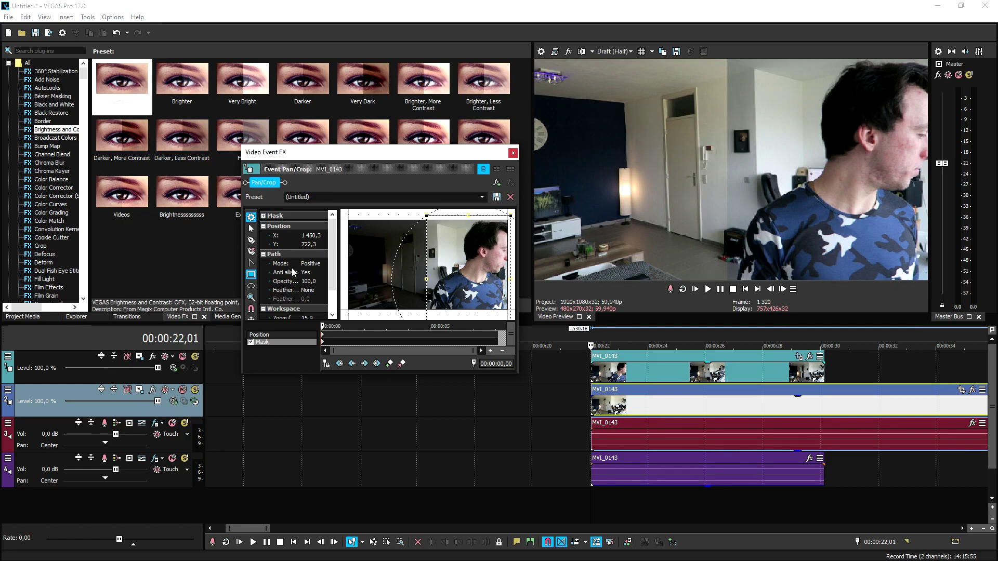
left_click(310, 291)
left_click(318, 315)
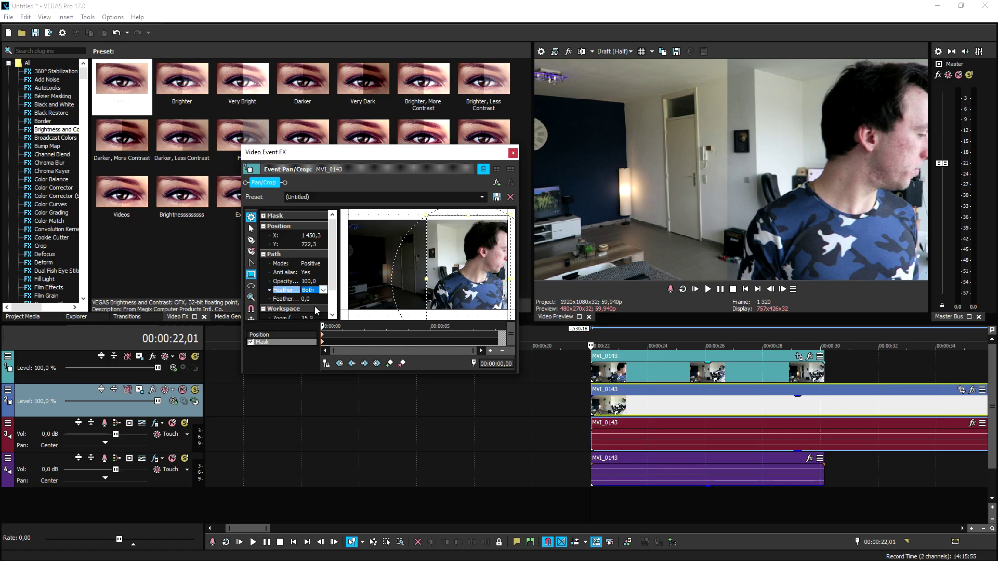
left_click(315, 299)
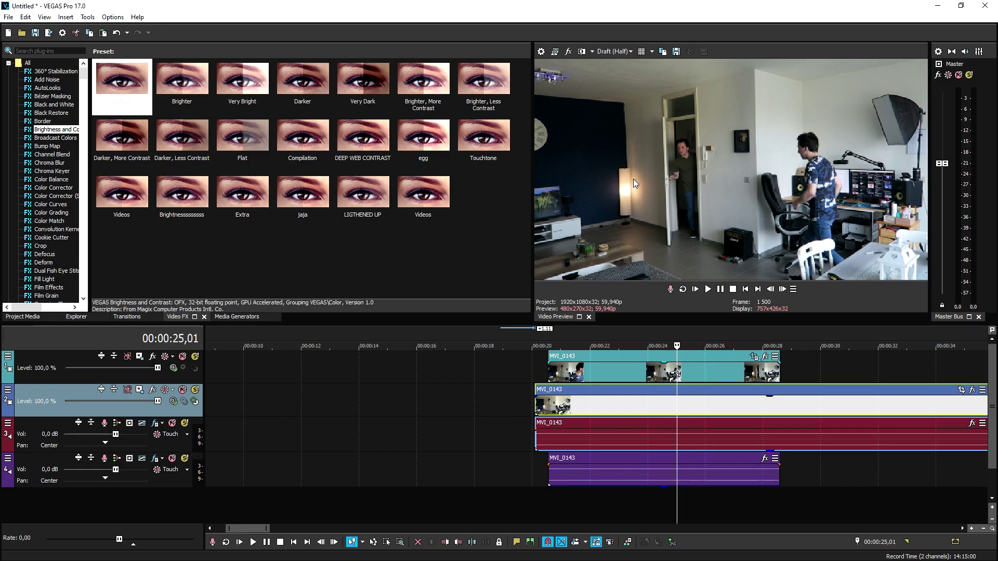
mouse_move(646, 339)
left_mouse_down()
mouse_move(682, 344)
mouse_move(601, 347)
mouse_move(659, 339)
left_mouse_up()
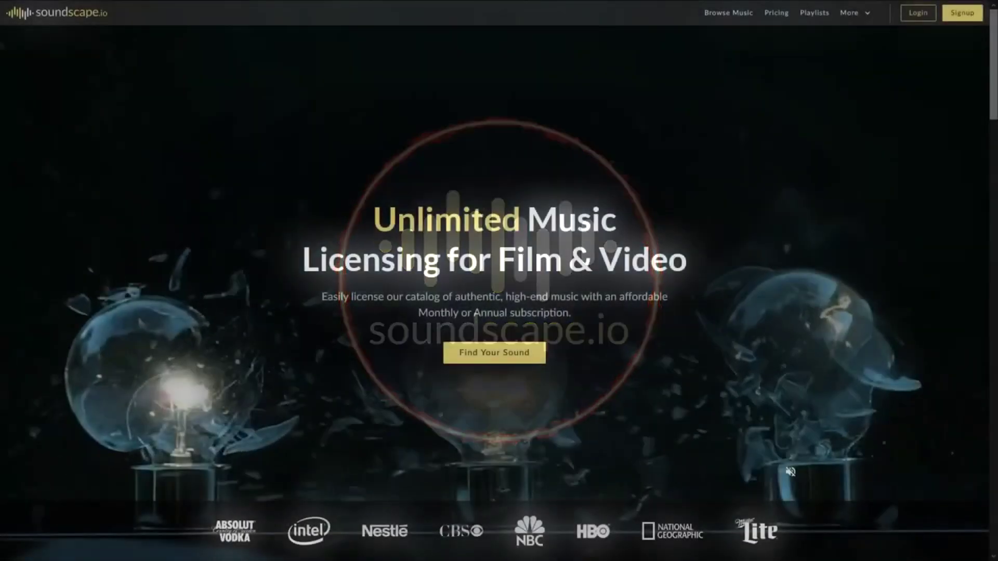
- Scroll the soundscape.io homepage down to the Smart Search and music-licensing feature cards
scroll(984, 56, "down", 8)
middle_click(980, 39)
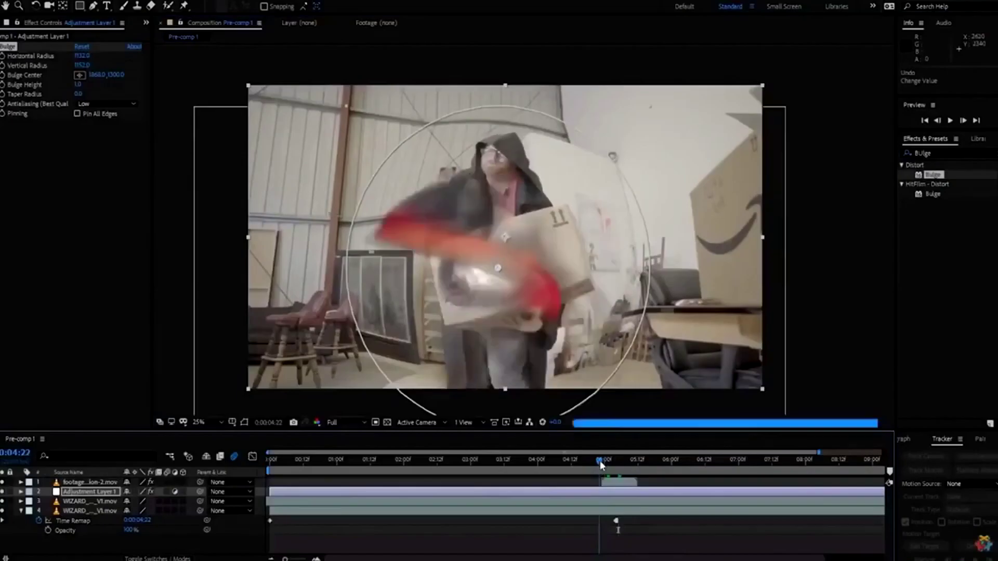
left_click_drag(600, 461, 612, 462)
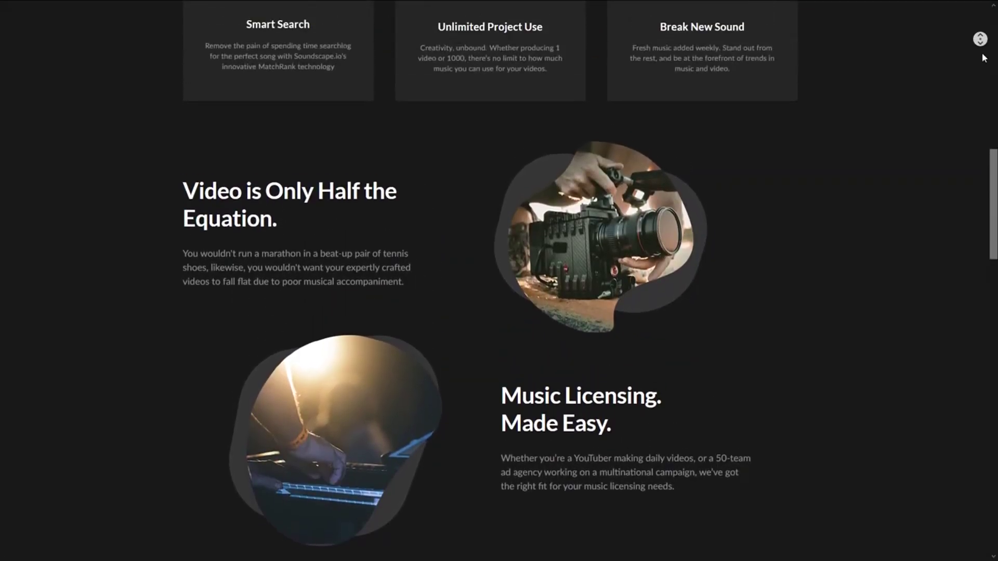